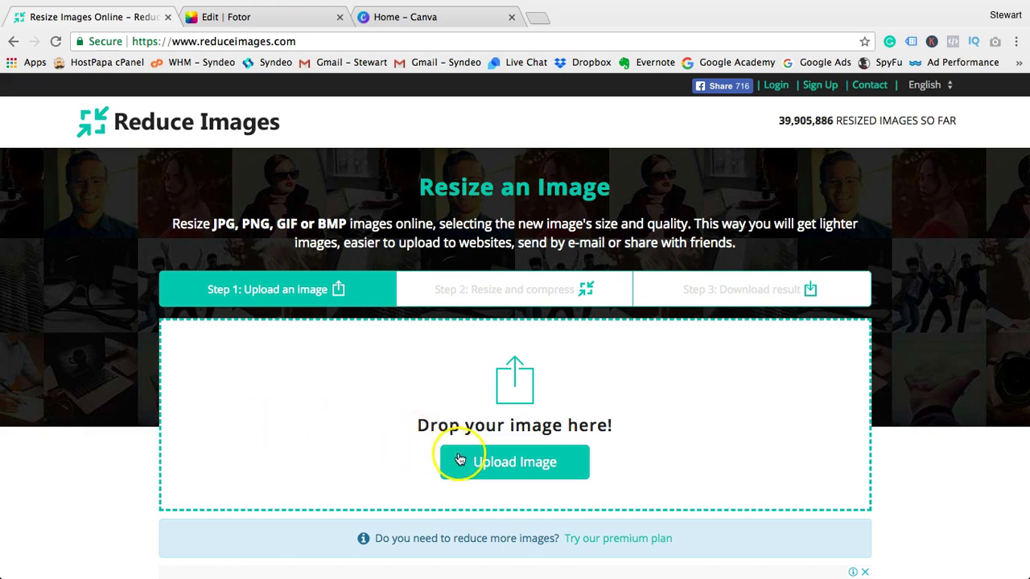
- Upload DIVI Theme.png from the Desktop to Reduce Images for resizing
{"action": "left_click", "coordinate": [484, 465]}
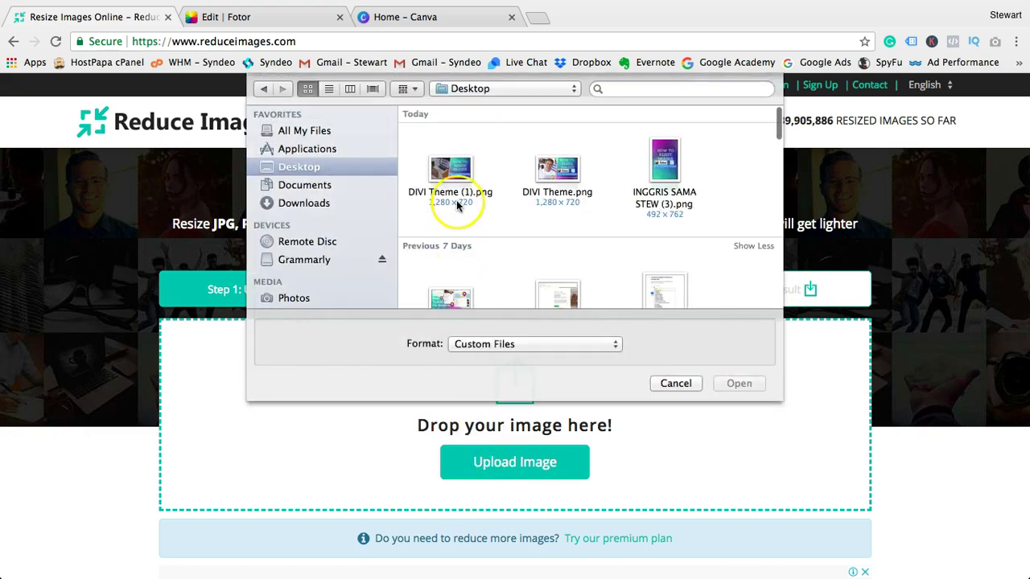
{"action": "left_click", "coordinate": [556, 171]}
{"action": "left_click", "coordinate": [738, 383]}
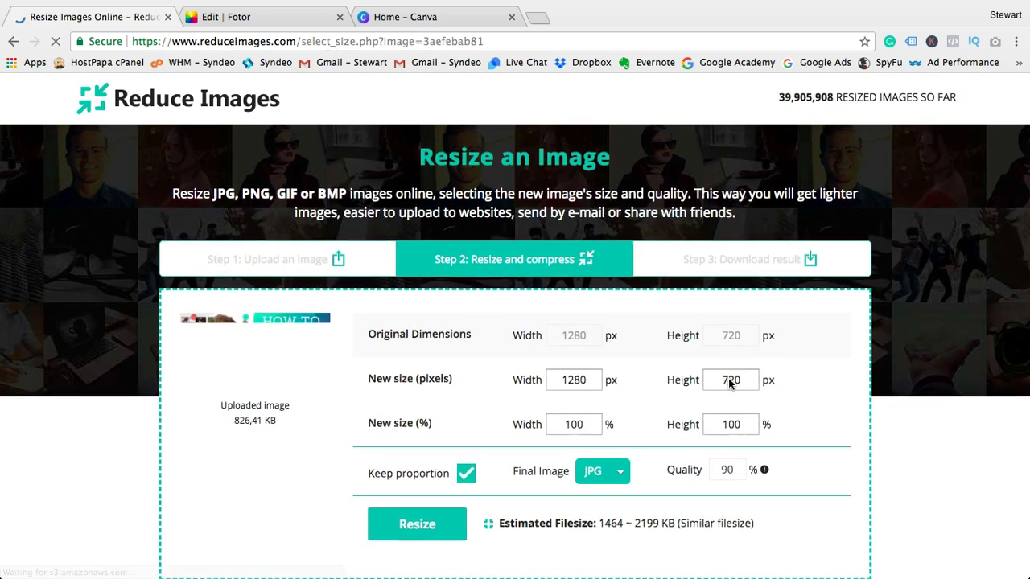
- Set the final image quality to 80%
{"action": "scroll", "coordinate": [635, 373], "scroll_direction": "down", "scroll_amount": 2}
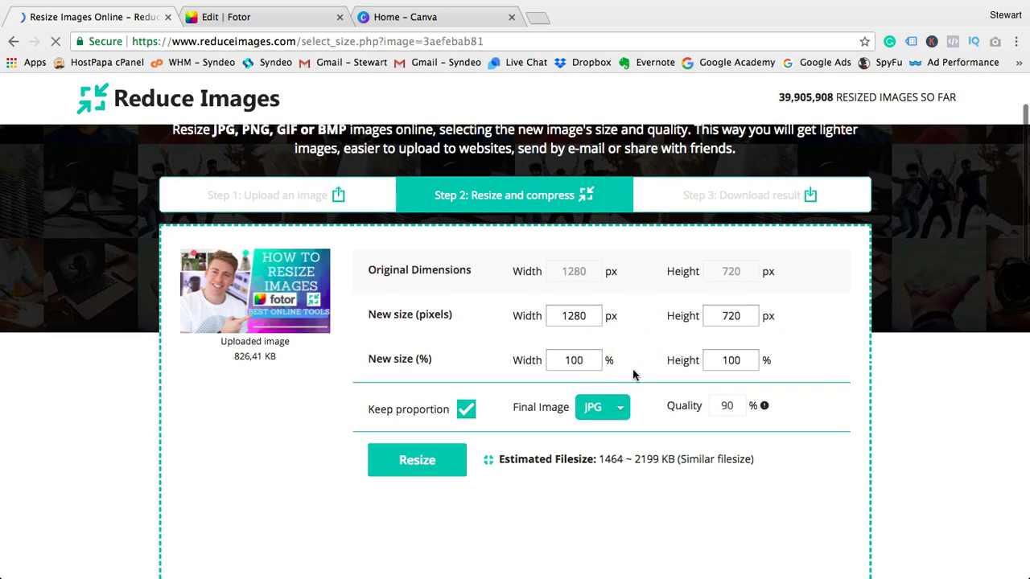
{"action": "left_click", "coordinate": [592, 315]}
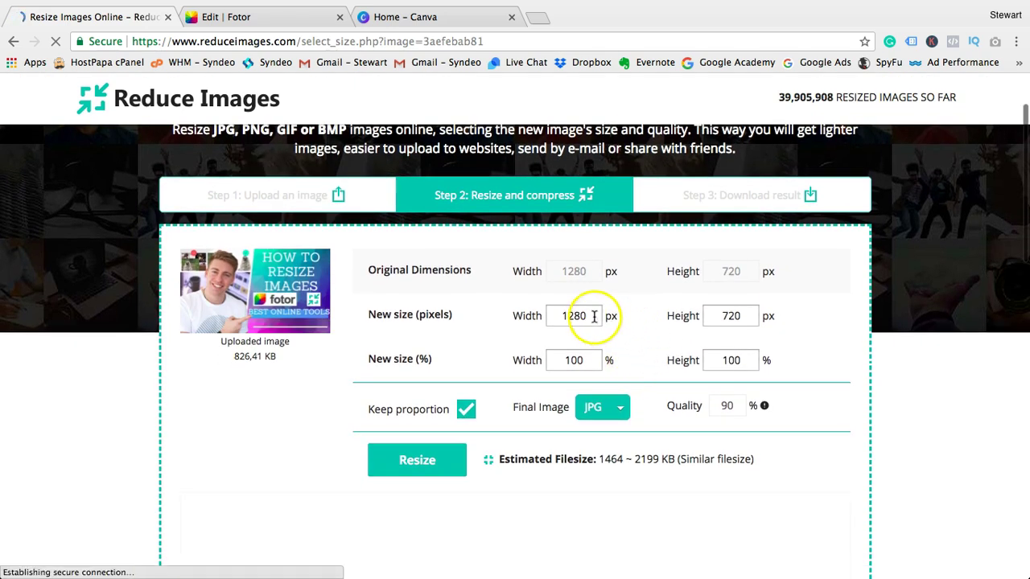
{"action": "left_click", "coordinate": [596, 360]}
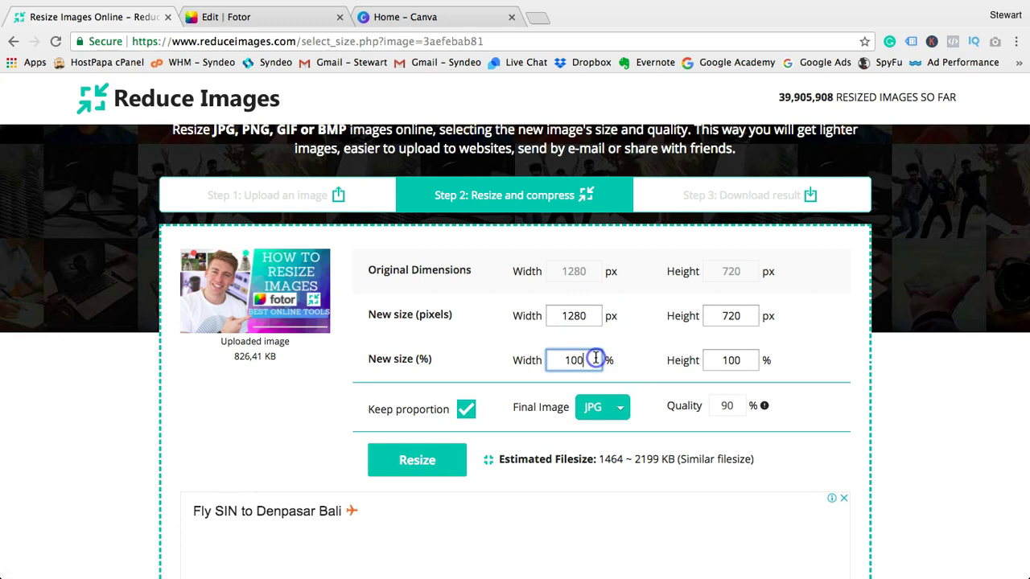
{"action": "left_click", "coordinate": [729, 407]}
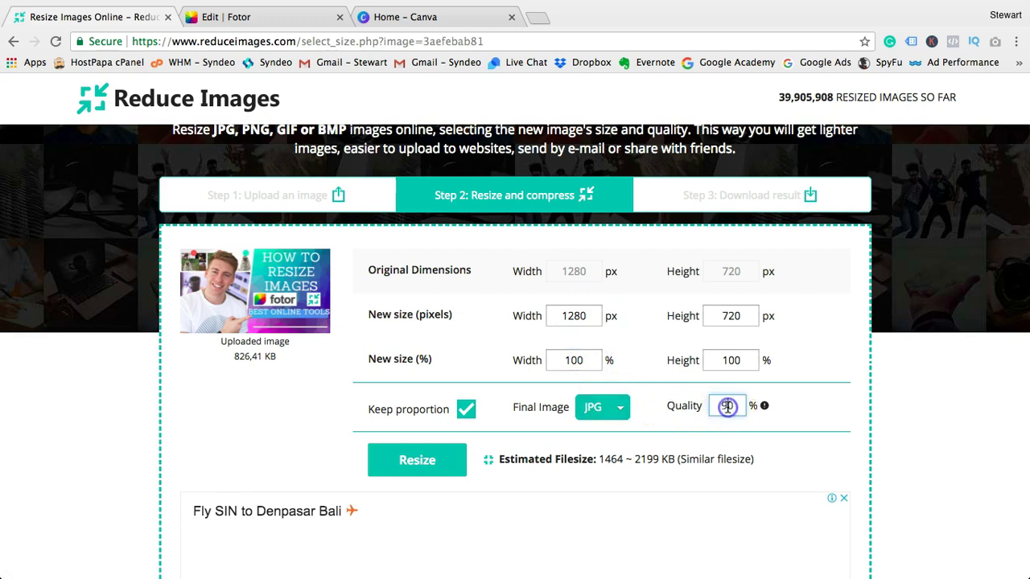
{"action": "key", "text": "BackSpace"}
{"action": "key", "text": "BackSpace"}
{"action": "type", "text": "80"}
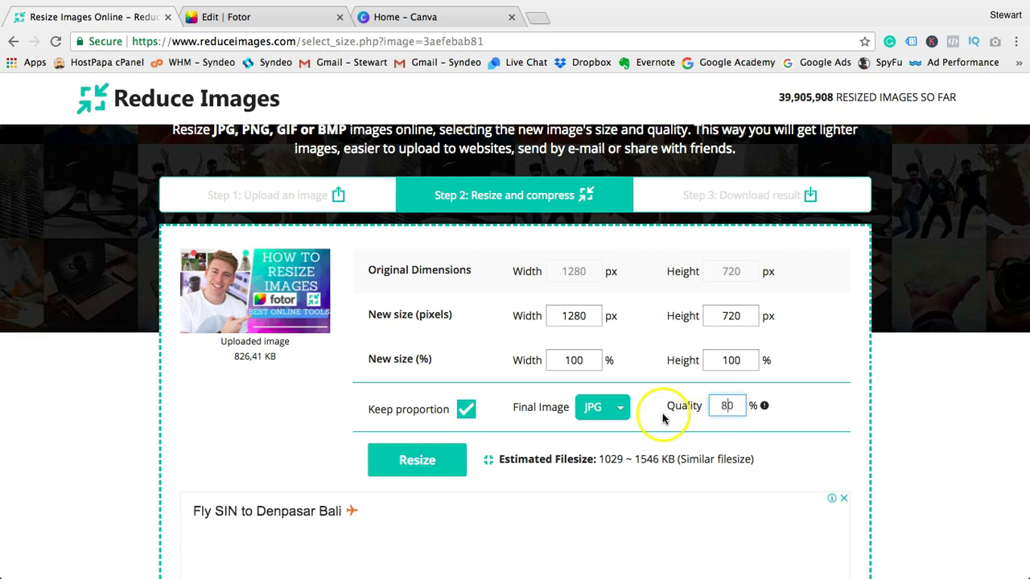
- Try PNG as the final image format and switch back to JPG
{"action": "left_click", "coordinate": [616, 406]}
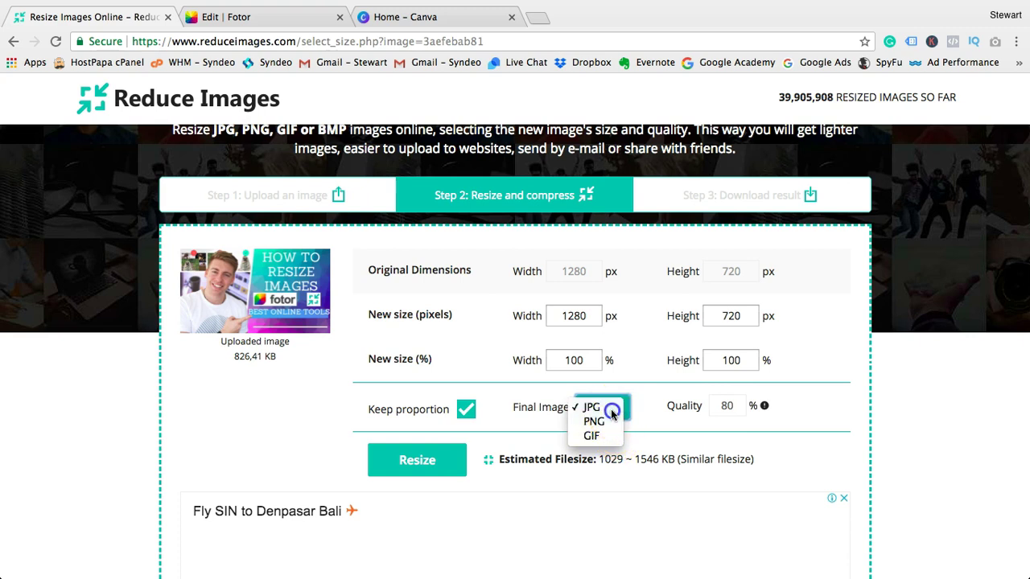
{"action": "left_click", "coordinate": [613, 408]}
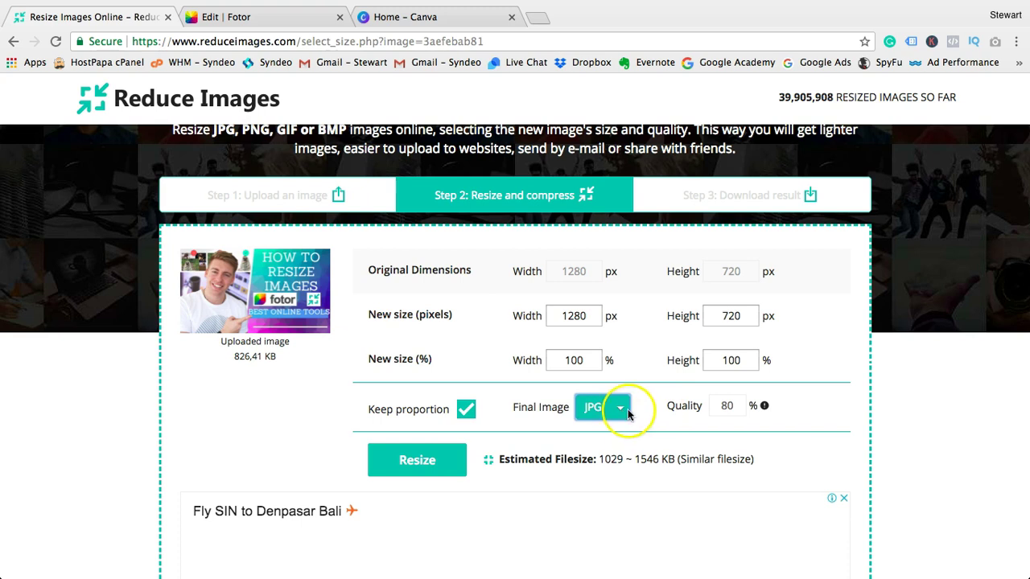
{"action": "left_click", "coordinate": [618, 408]}
{"action": "left_click", "coordinate": [620, 411]}
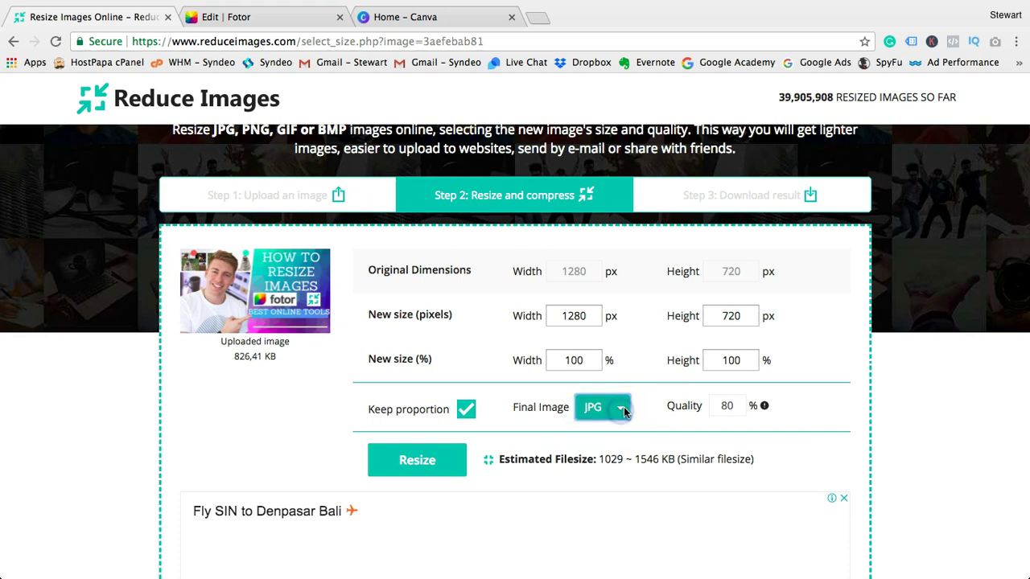
{"action": "left_click", "coordinate": [620, 404]}
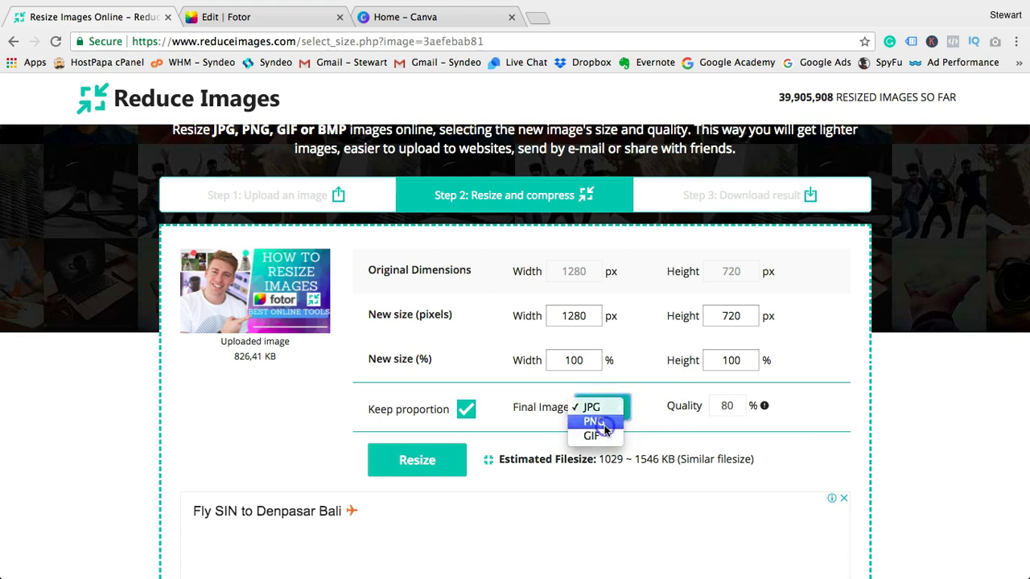
{"action": "left_click", "coordinate": [600, 422]}
{"action": "left_click", "coordinate": [620, 410]}
{"action": "left_click", "coordinate": [613, 403]}
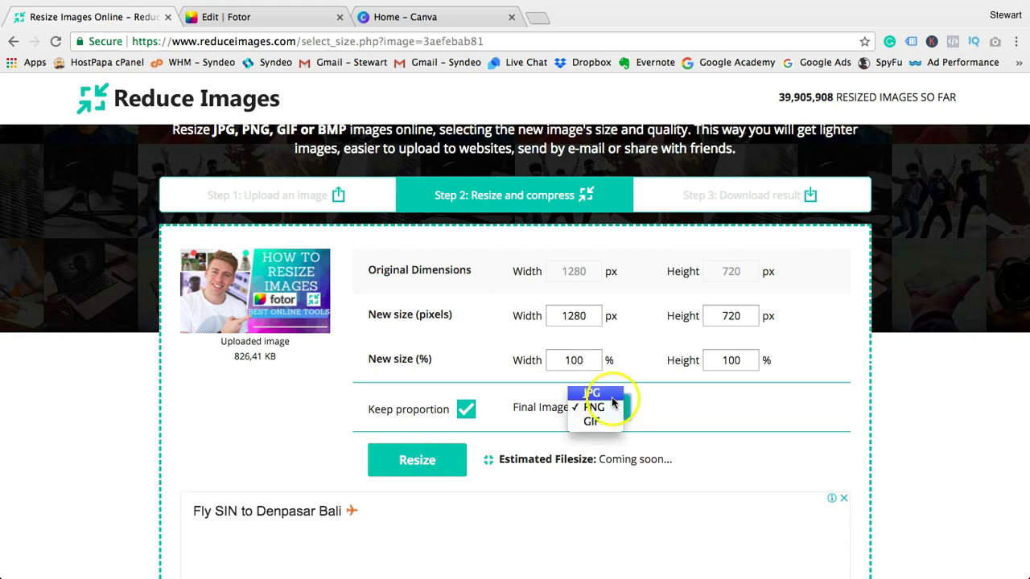
{"action": "left_click", "coordinate": [613, 400]}
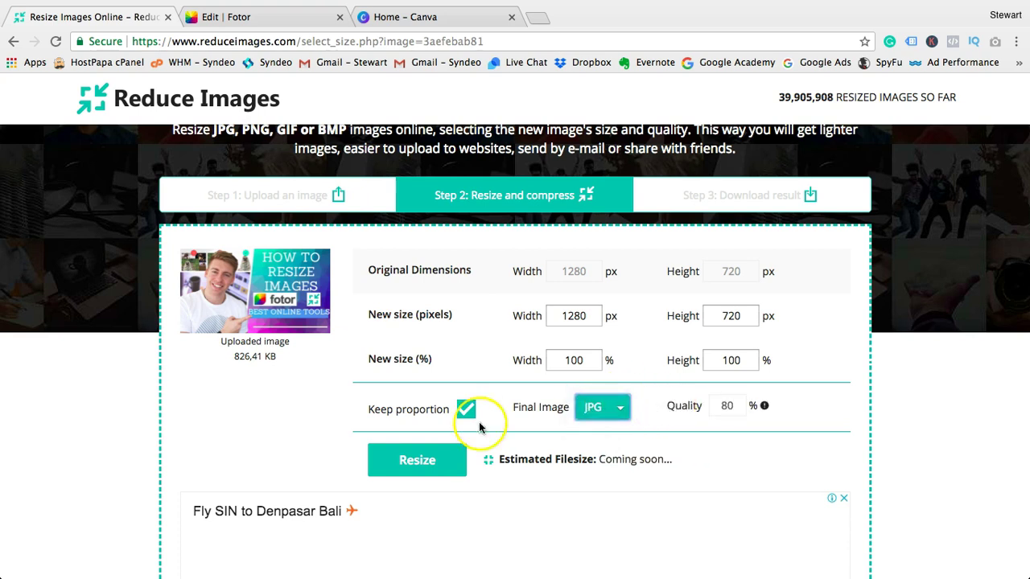
- Process the image with the chosen resize settings and review the download link and follow-up options on the result page
{"action": "left_click", "coordinate": [435, 450]}
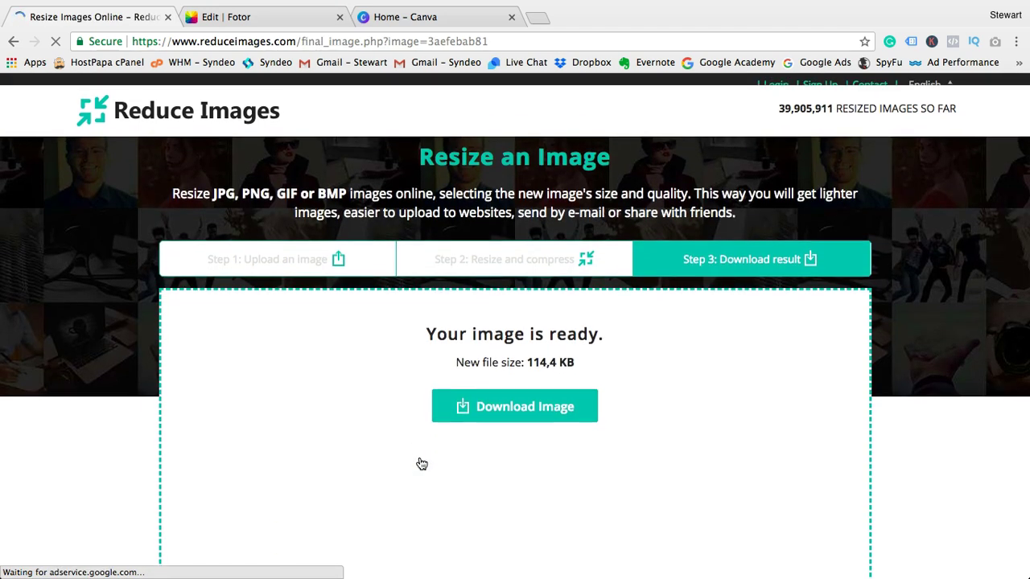
{"action": "left_click", "coordinate": [433, 441]}
{"action": "left_click", "coordinate": [473, 404]}
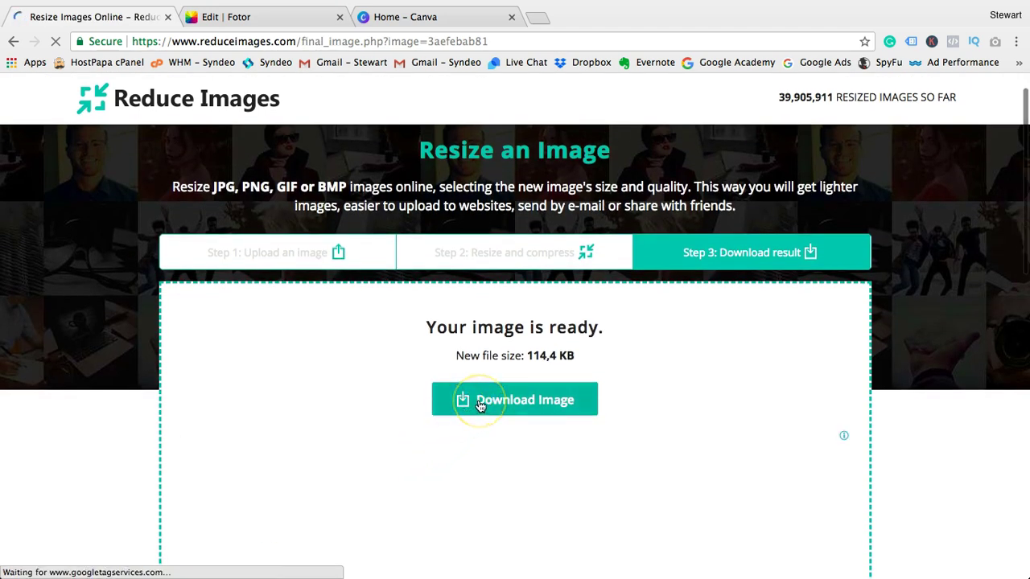
{"action": "scroll", "coordinate": [479, 405], "scroll_direction": "down", "scroll_amount": 5}
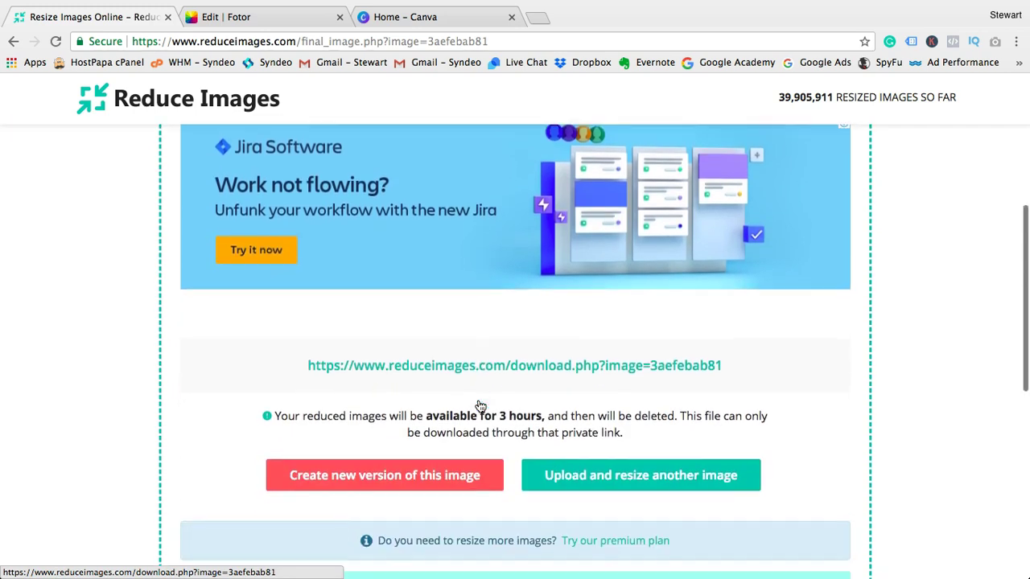
{"action": "left_click", "coordinate": [412, 411]}
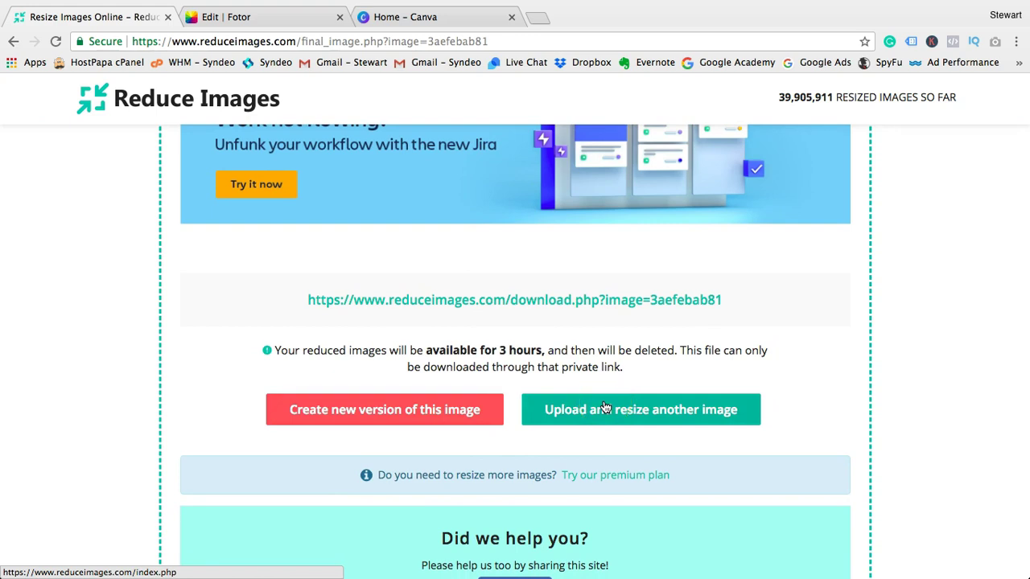
- Switch to the Fotor editor and open DIVI Theme (1).png from the computer's Desktop
{"action": "left_click", "coordinate": [281, 19]}
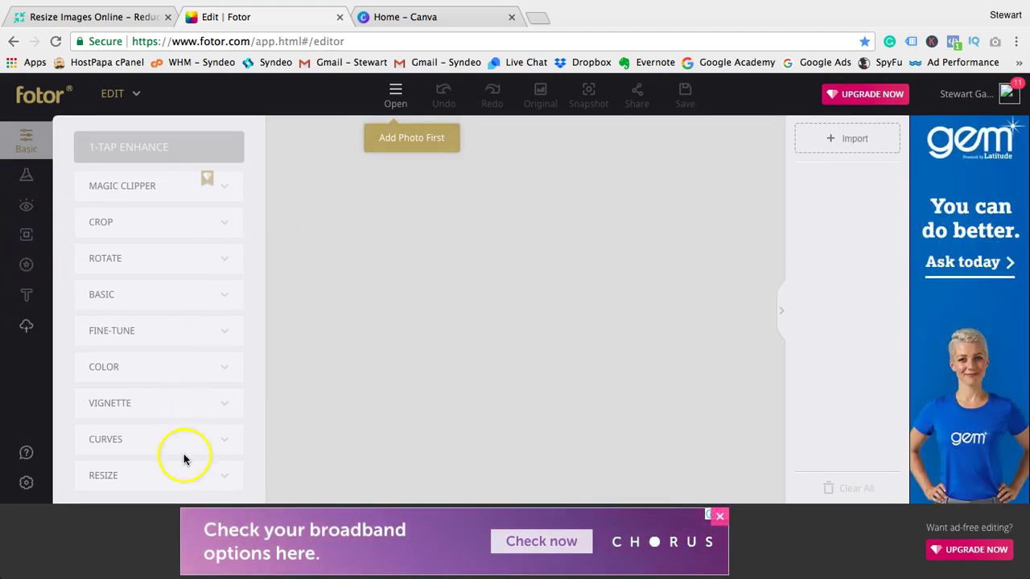
{"action": "left_click", "coordinate": [395, 105]}
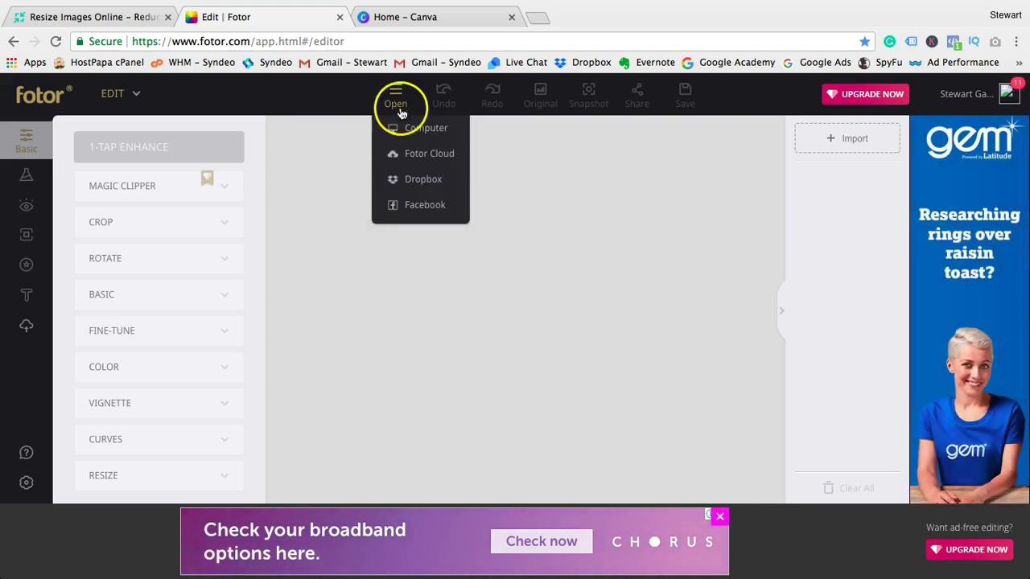
{"action": "left_click", "coordinate": [418, 133]}
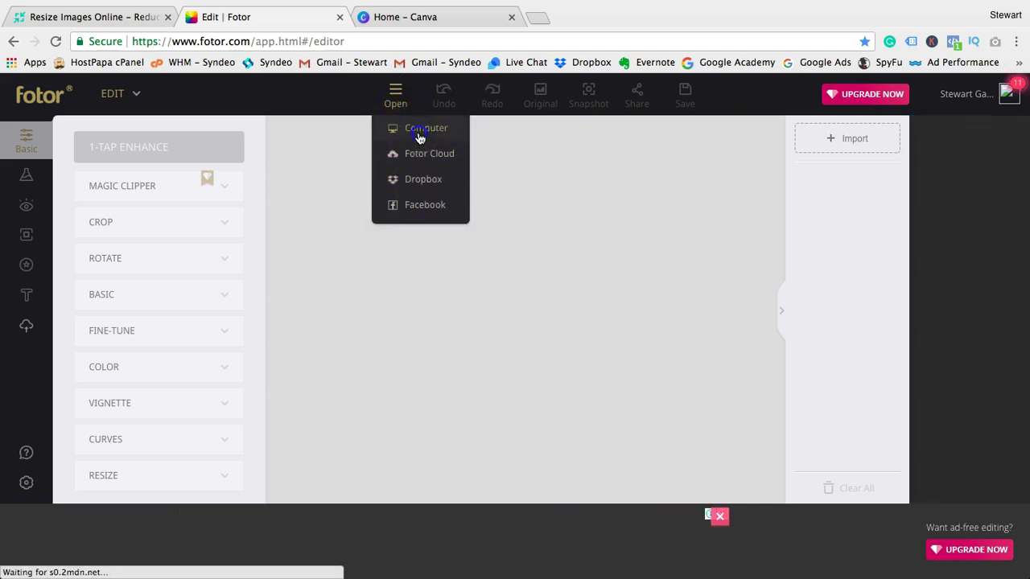
{"action": "left_click", "coordinate": [441, 165]}
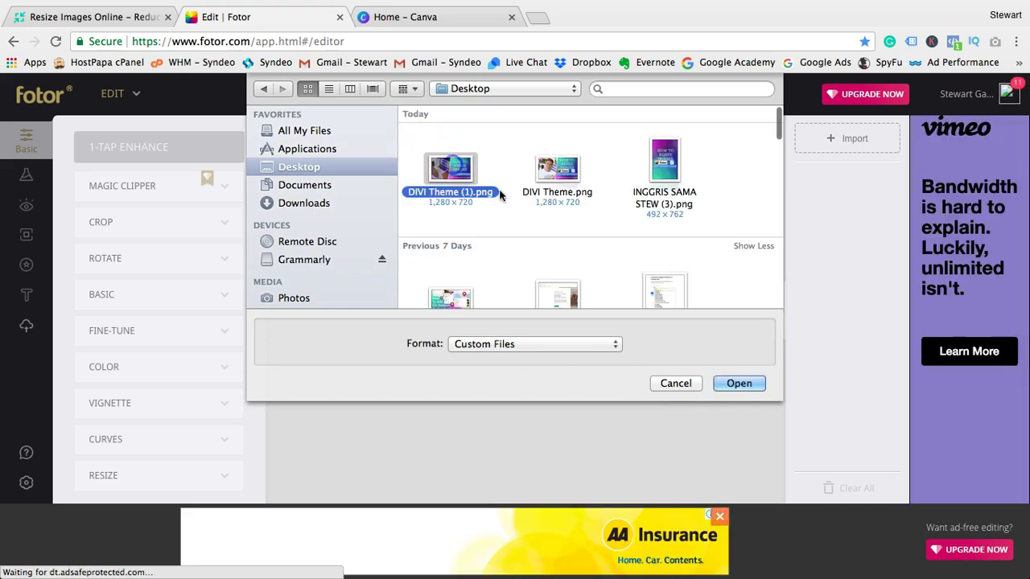
{"action": "left_click", "coordinate": [740, 378]}
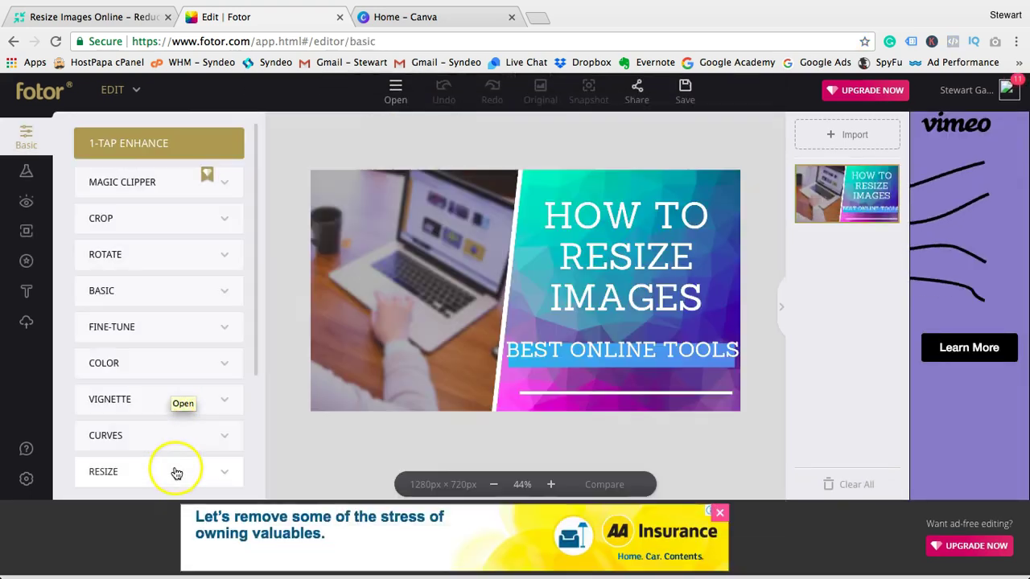
- Resize the photo to 1200 px wide with locked proportions and apply the new size
{"action": "left_click", "coordinate": [224, 474]}
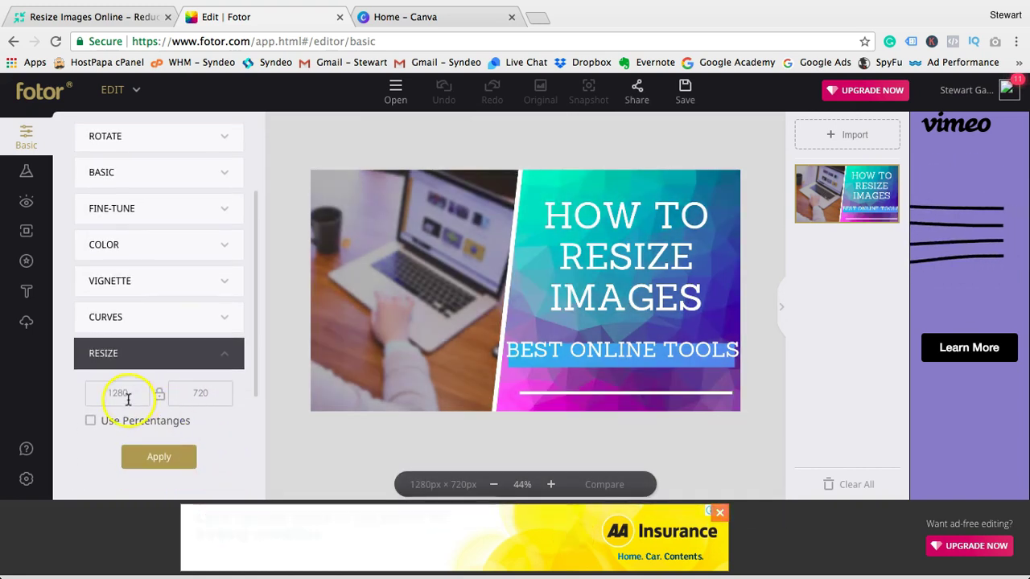
{"action": "left_click", "coordinate": [127, 396]}
{"action": "left_click", "coordinate": [207, 395]}
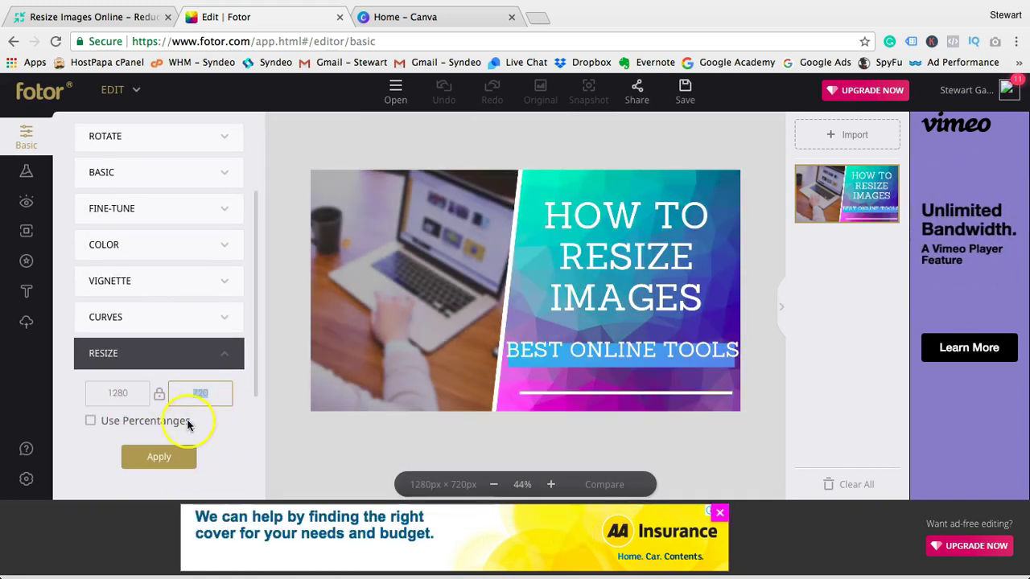
{"action": "left_click", "coordinate": [118, 394]}
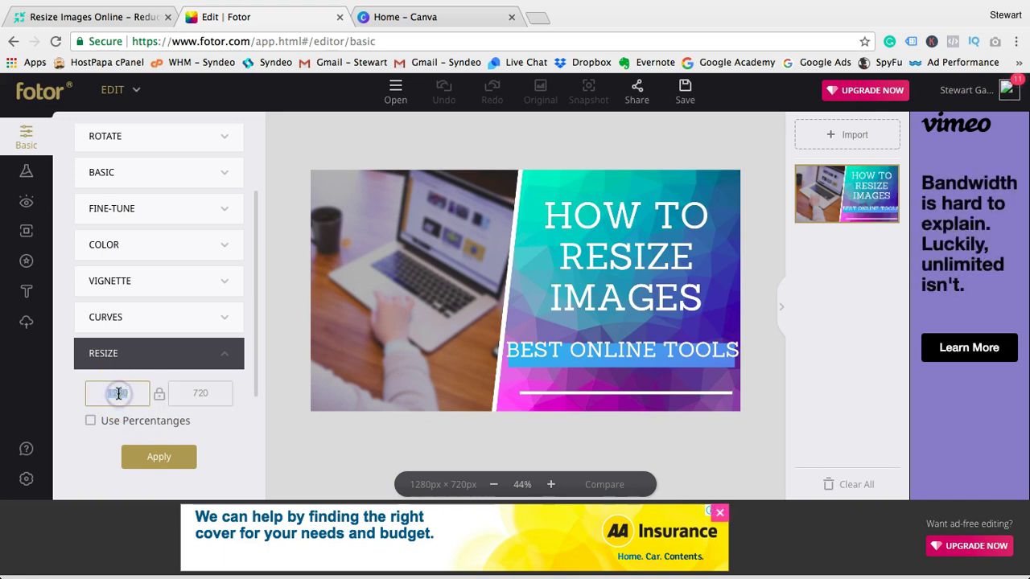
{"action": "type", "text": "1200"}
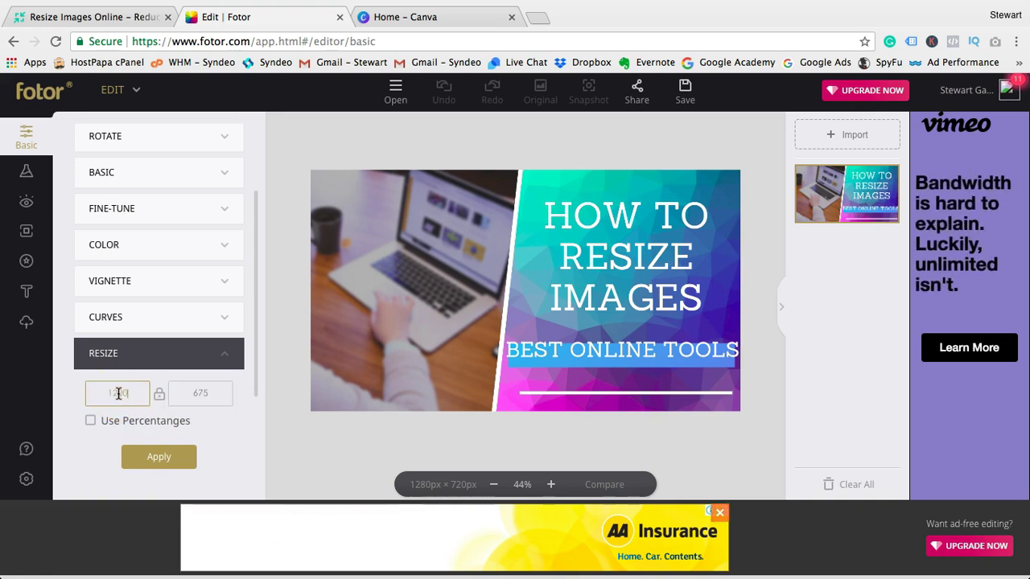
{"action": "left_click", "coordinate": [150, 466]}
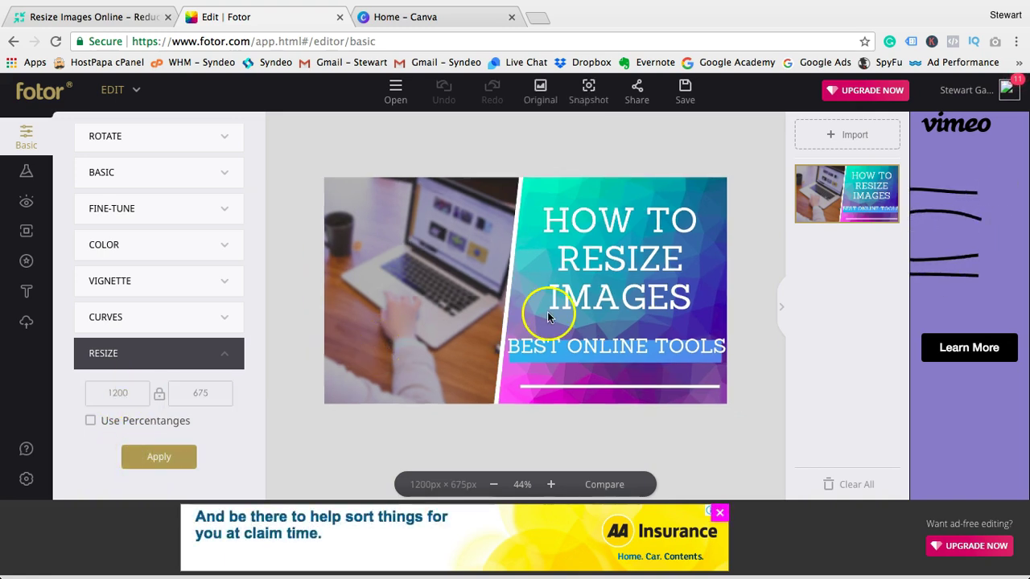
- Save the resized photo by downloading it as a PNG named DIVI Theme (1), and dismiss the export dialog and download notice
{"action": "left_click", "coordinate": [684, 92]}
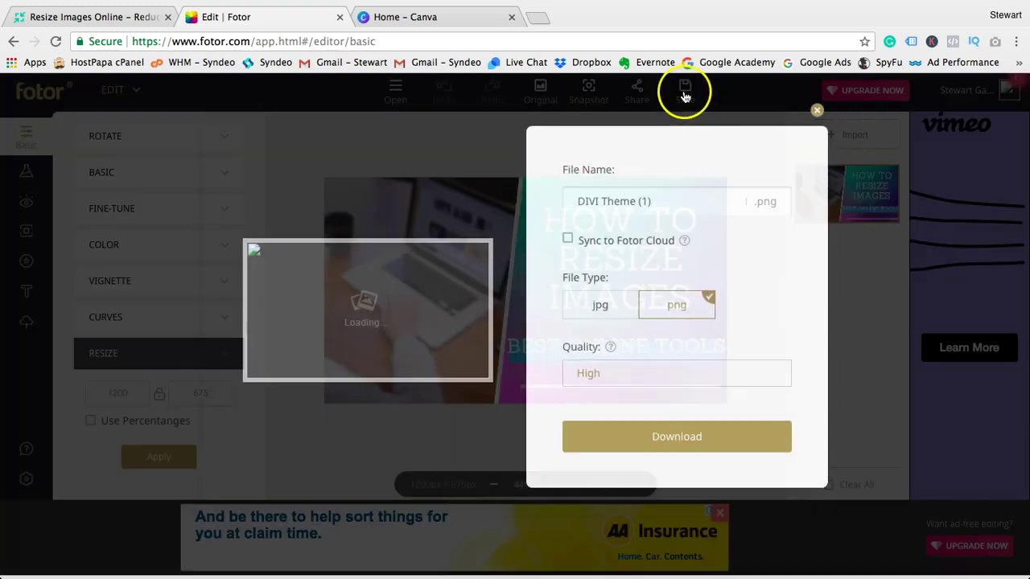
{"action": "left_click", "coordinate": [611, 304]}
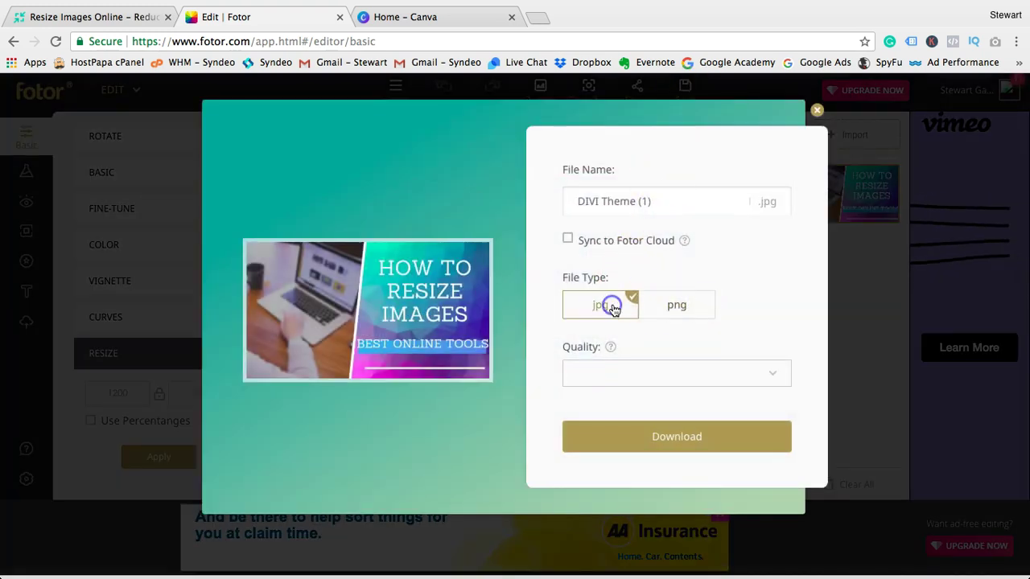
{"action": "left_click", "coordinate": [667, 302]}
{"action": "left_click", "coordinate": [613, 306]}
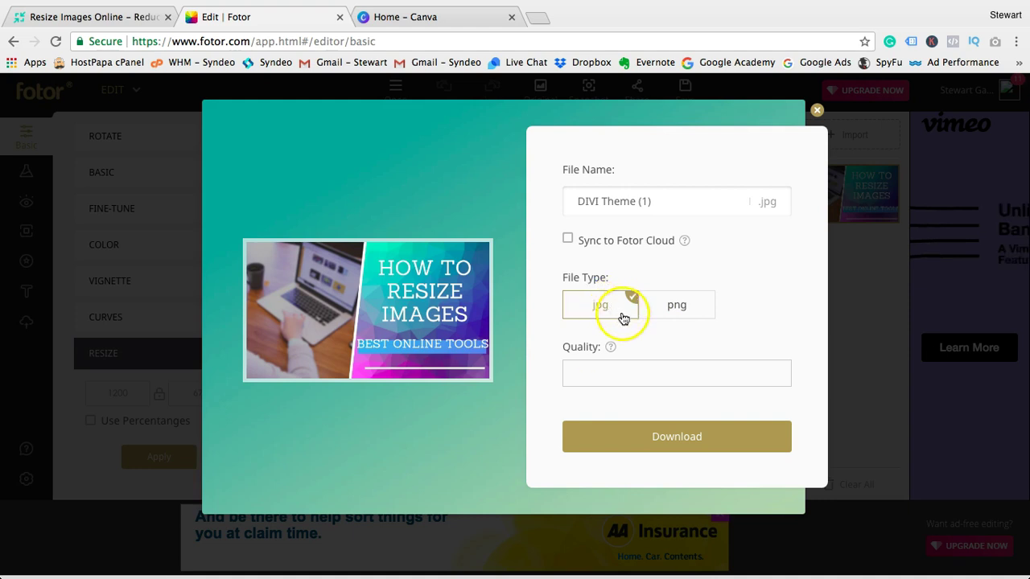
{"action": "left_click", "coordinate": [655, 307]}
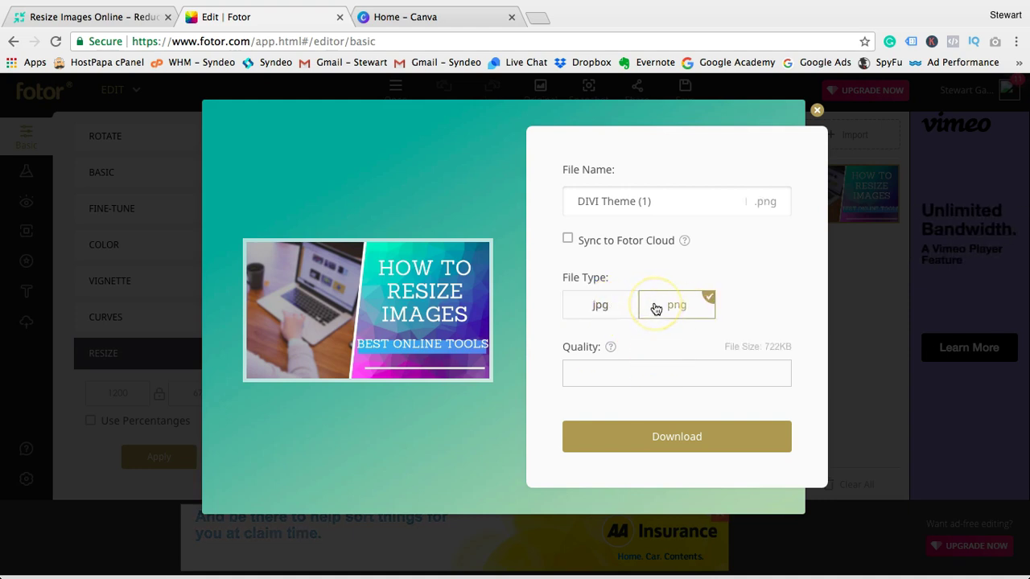
{"action": "left_click", "coordinate": [662, 438]}
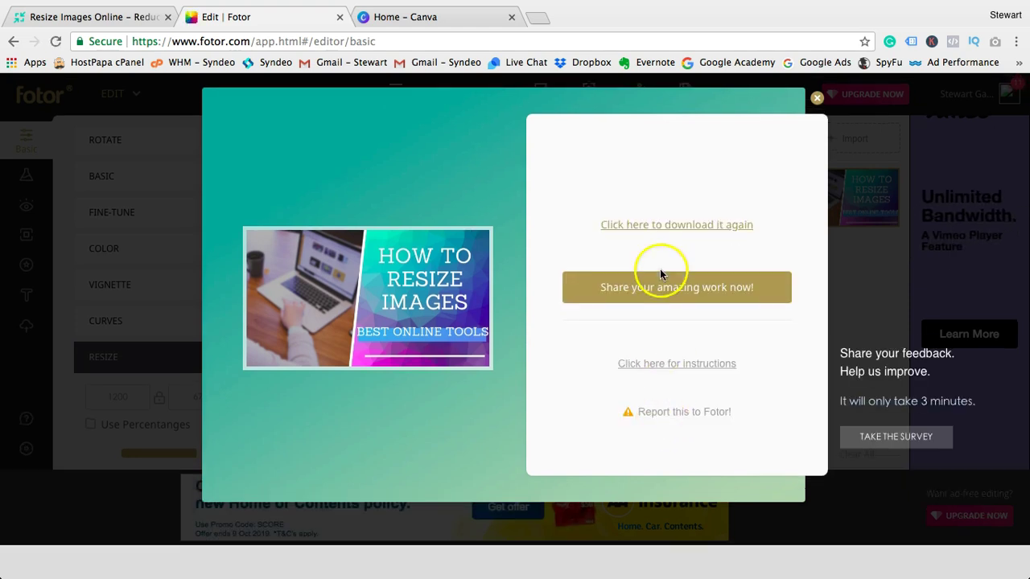
{"action": "left_click", "coordinate": [816, 97]}
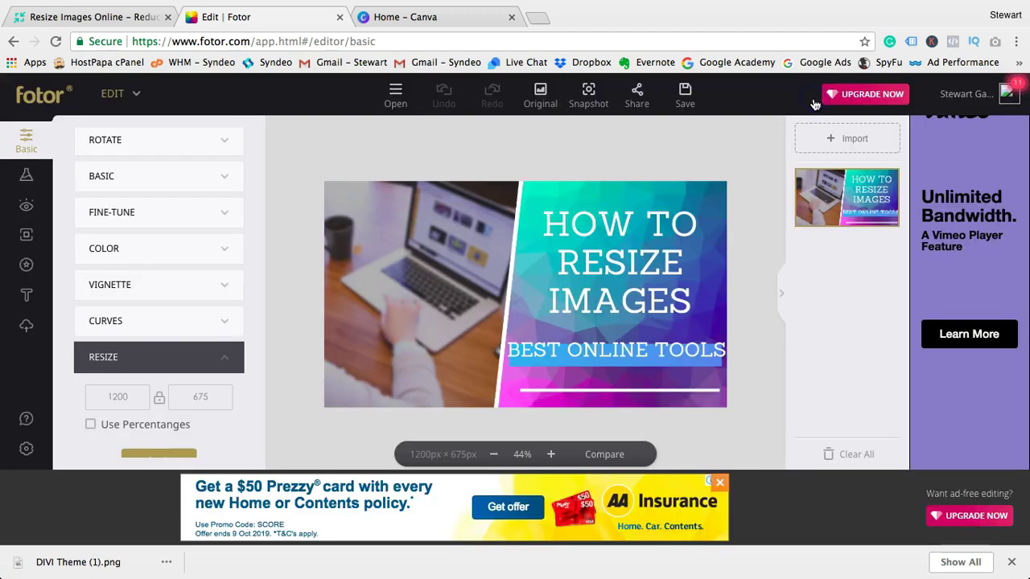
{"action": "left_click", "coordinate": [1012, 561]}
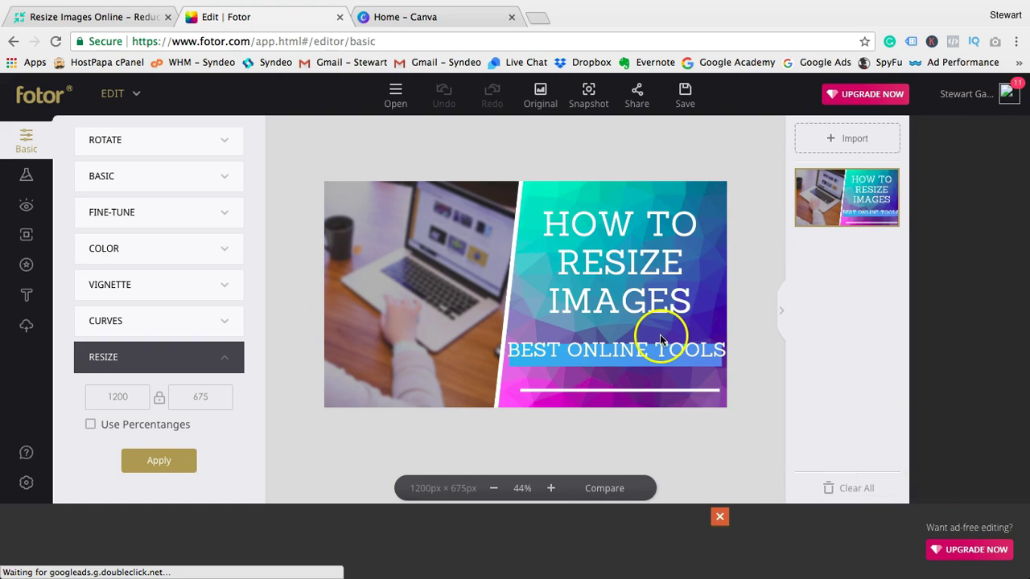
- Switch to the Canva home page and look over the ready-made design types under Create a design
{"action": "left_click", "coordinate": [451, 21]}
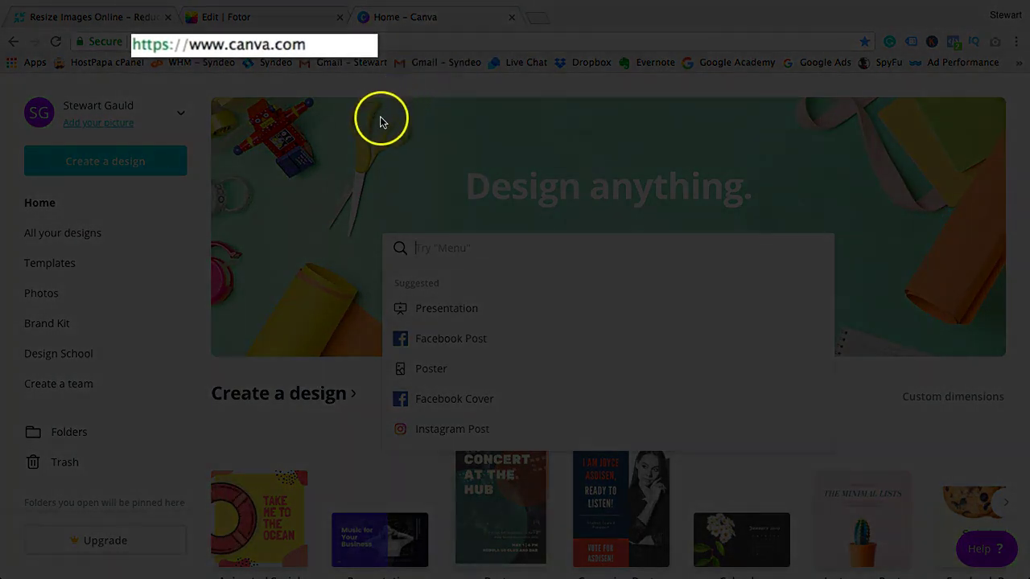
{"action": "left_click", "coordinate": [440, 249]}
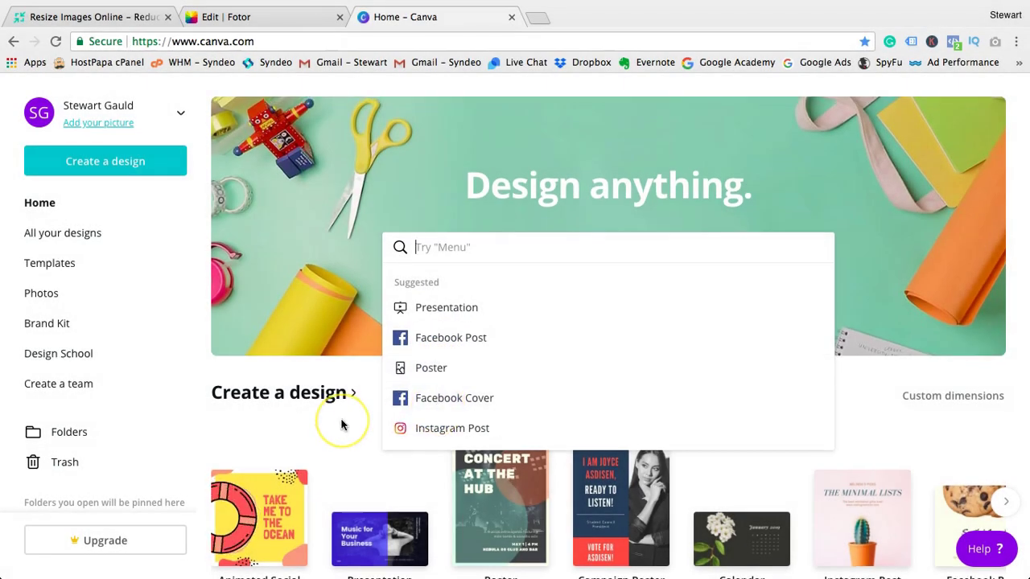
{"action": "scroll", "coordinate": [342, 425], "scroll_direction": "down", "scroll_amount": 3}
{"action": "scroll", "coordinate": [342, 424], "scroll_direction": "down", "scroll_amount": 2}
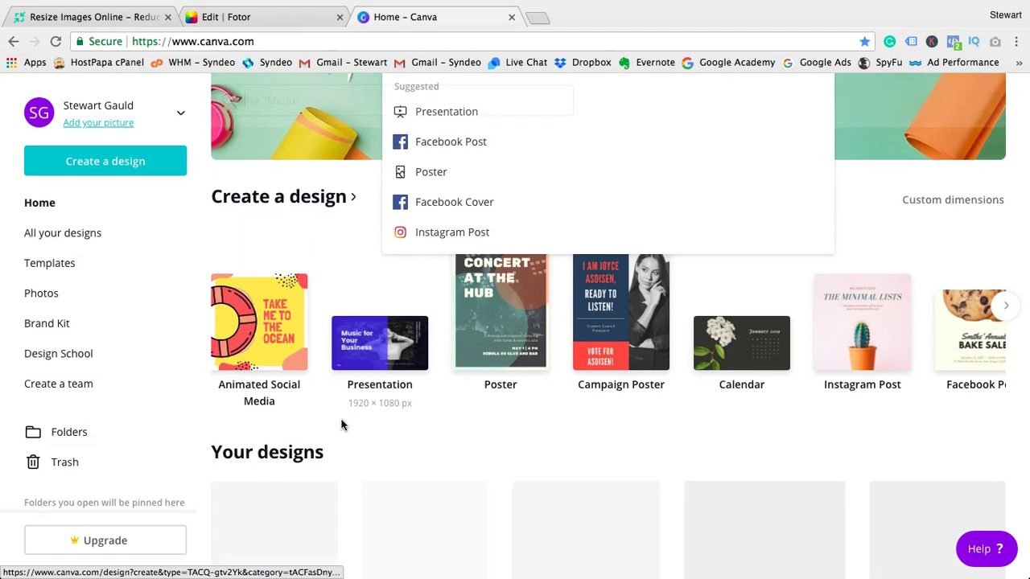
{"action": "left_click", "coordinate": [213, 199]}
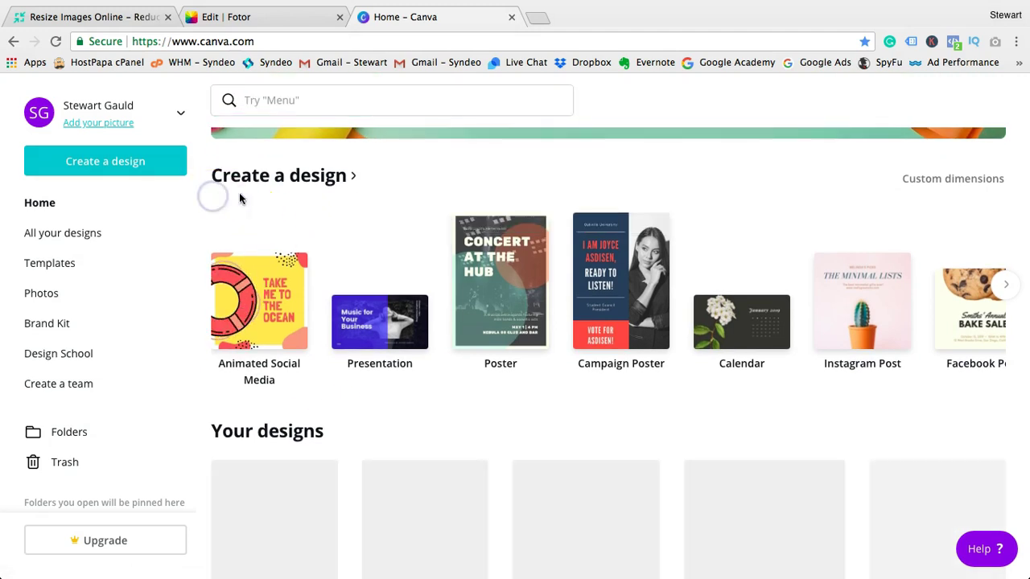
{"action": "scroll", "coordinate": [391, 225], "scroll_direction": "up", "scroll_amount": 2}
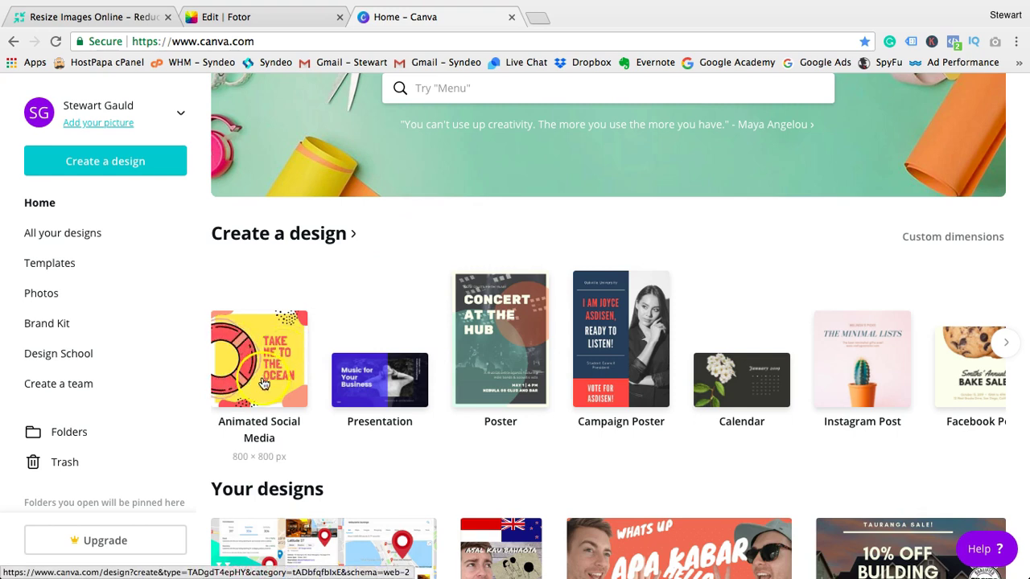
{"action": "left_click", "coordinate": [374, 390]}
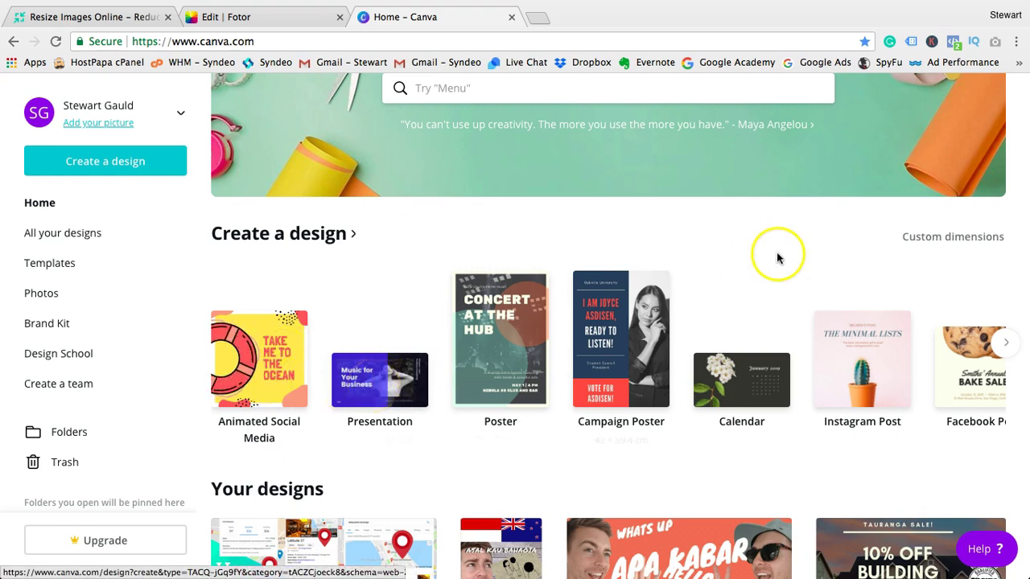
- Check the custom dimensions options, including the available measurement units, and close them without creating a design
{"action": "left_click", "coordinate": [938, 239]}
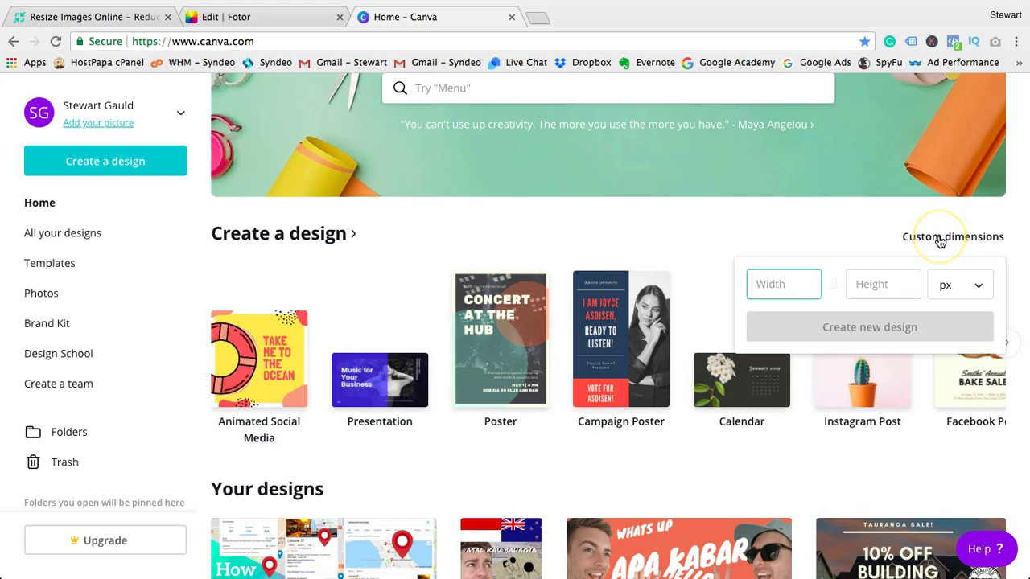
{"action": "left_click", "coordinate": [977, 283]}
{"action": "left_click", "coordinate": [979, 284]}
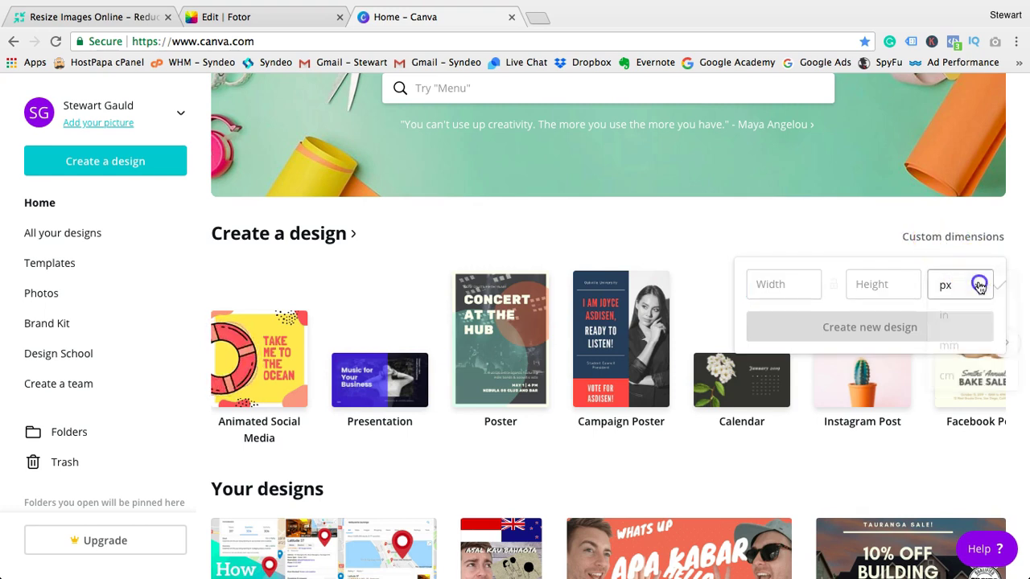
{"action": "left_click", "coordinate": [703, 246]}
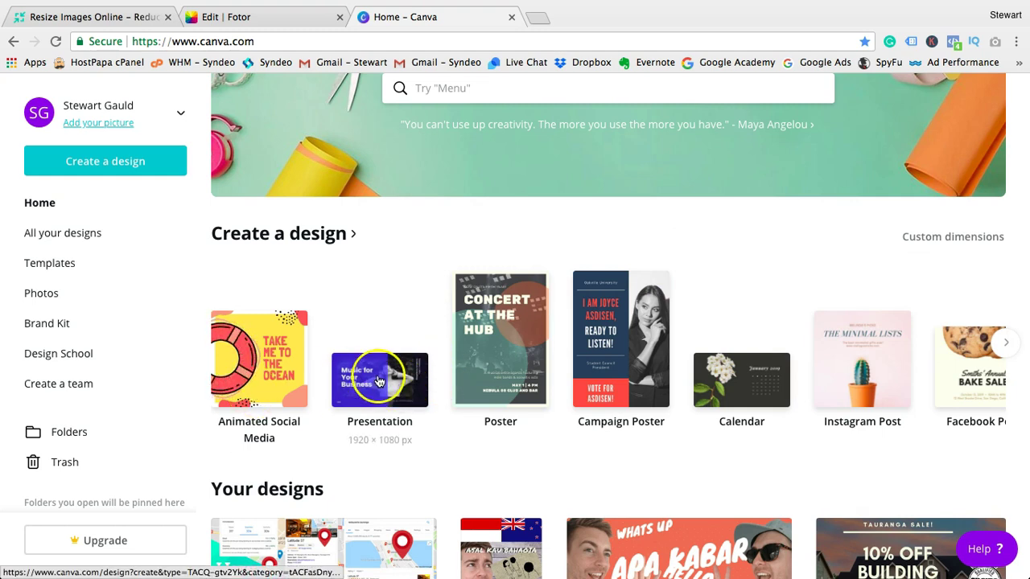
- Browse further preset design types, such as YouTube Thumbnail, and look through the previously made designs
{"action": "left_click", "coordinate": [515, 386]}
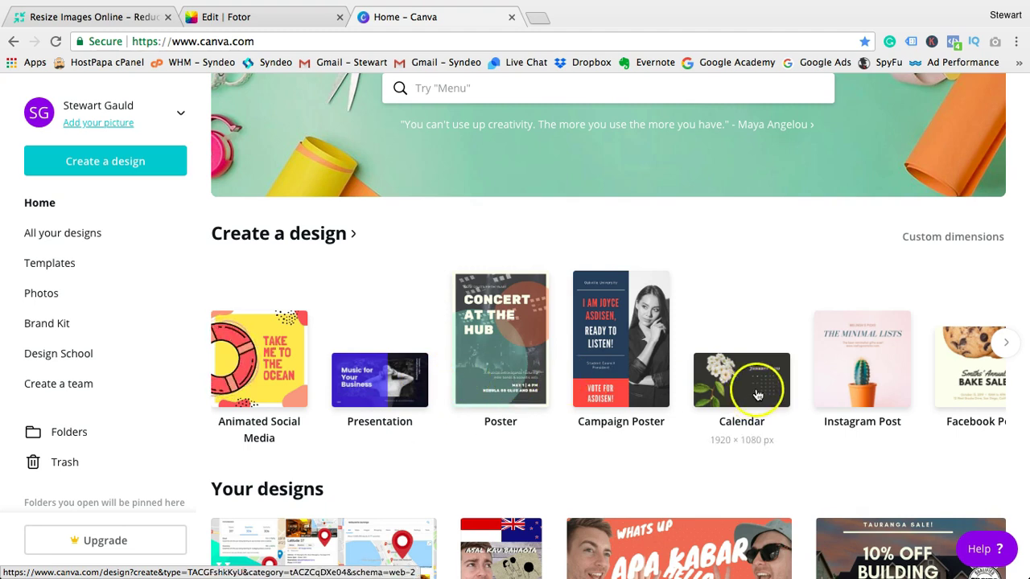
{"action": "left_click", "coordinate": [1005, 343]}
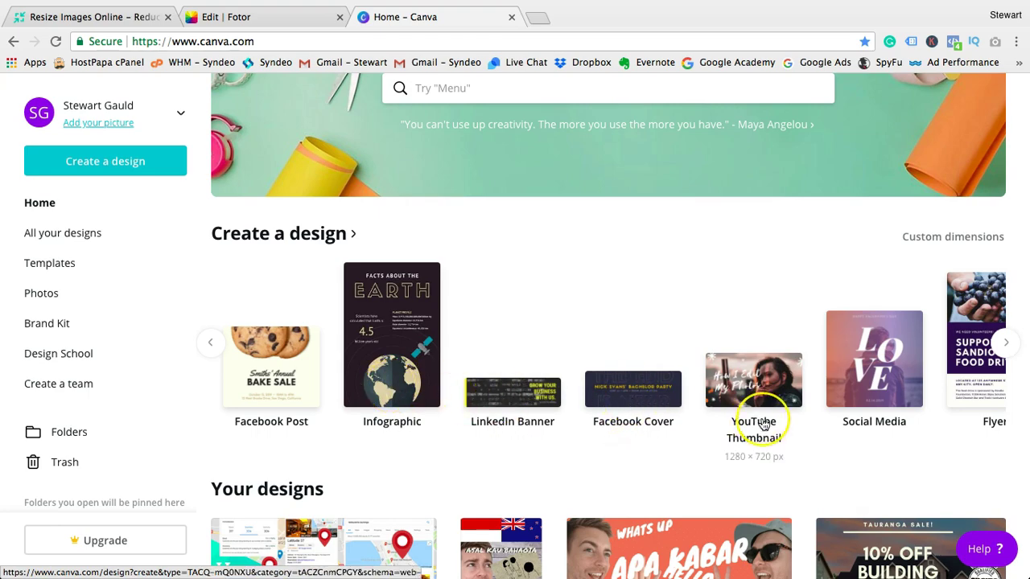
{"action": "scroll", "coordinate": [759, 421], "scroll_direction": "down", "scroll_amount": 5}
{"action": "scroll", "coordinate": [764, 424], "scroll_direction": "down", "scroll_amount": 4}
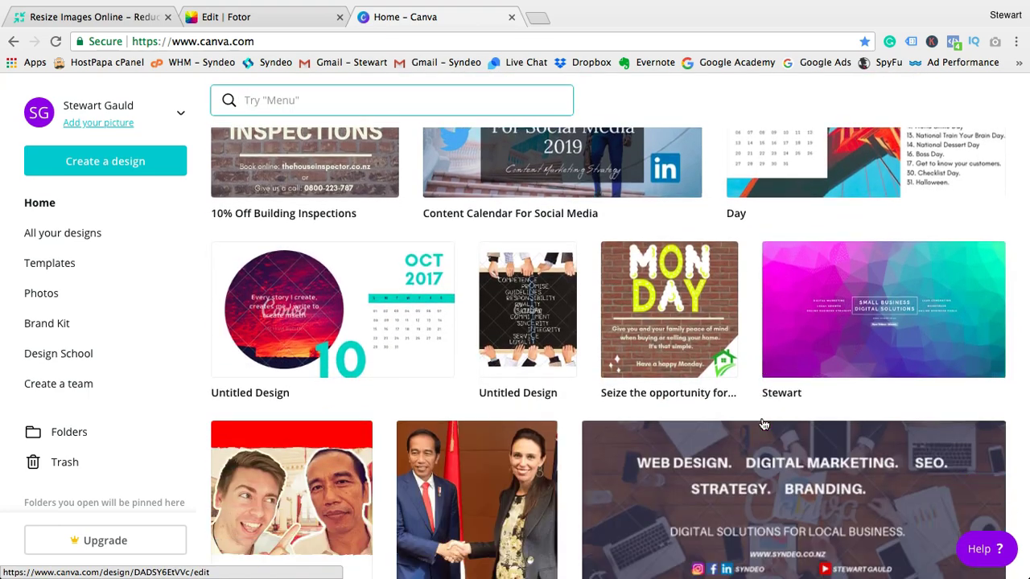
{"action": "scroll", "coordinate": [763, 424], "scroll_direction": "up", "scroll_amount": 9}
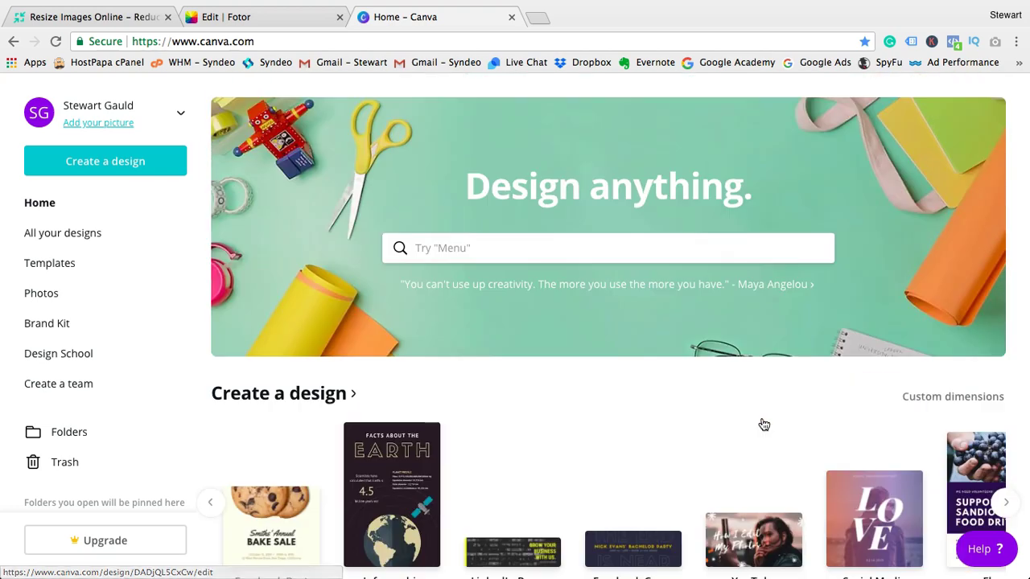
- Create a new custom-size design 200 px wide and 400 px high
{"action": "left_click", "coordinate": [946, 397]}
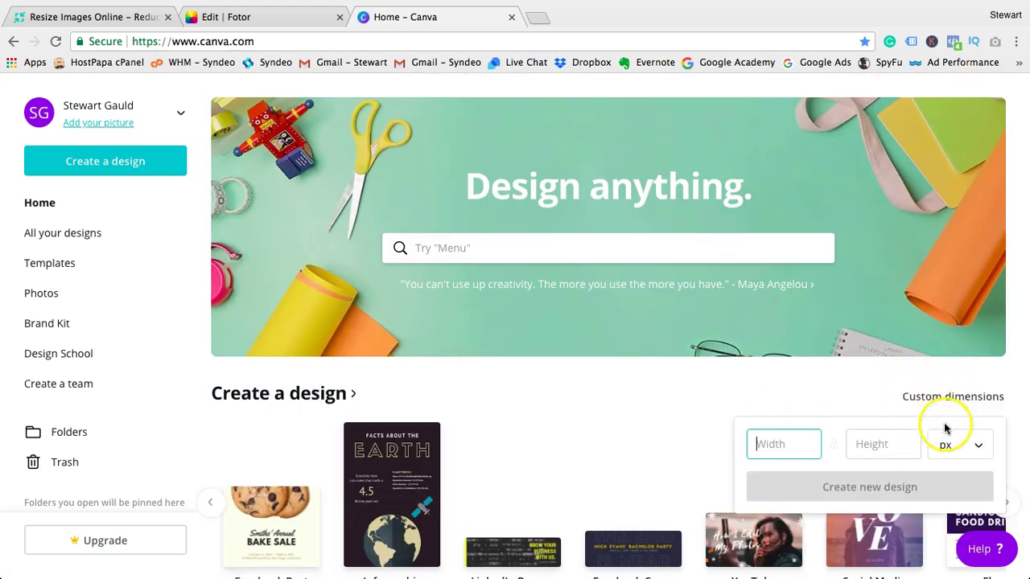
{"action": "left_click", "coordinate": [895, 446]}
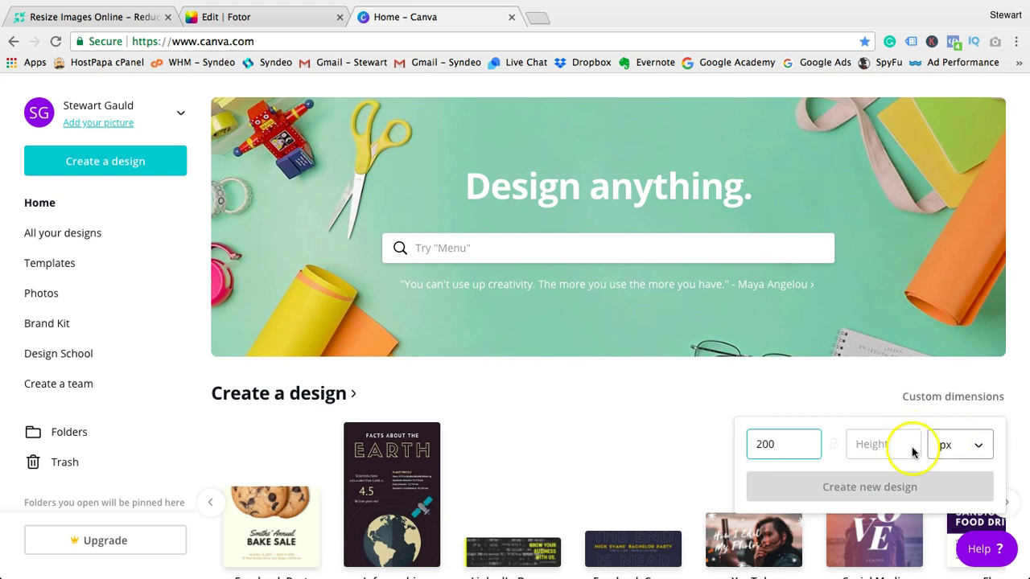
{"action": "type", "text": "400"}
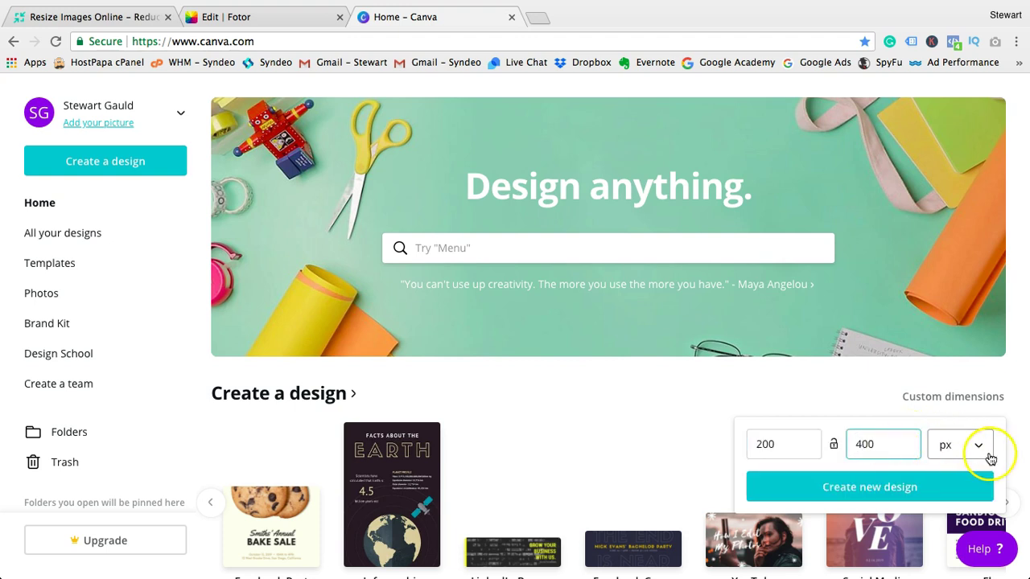
{"action": "left_click", "coordinate": [991, 459]}
{"action": "left_click", "coordinate": [946, 457]}
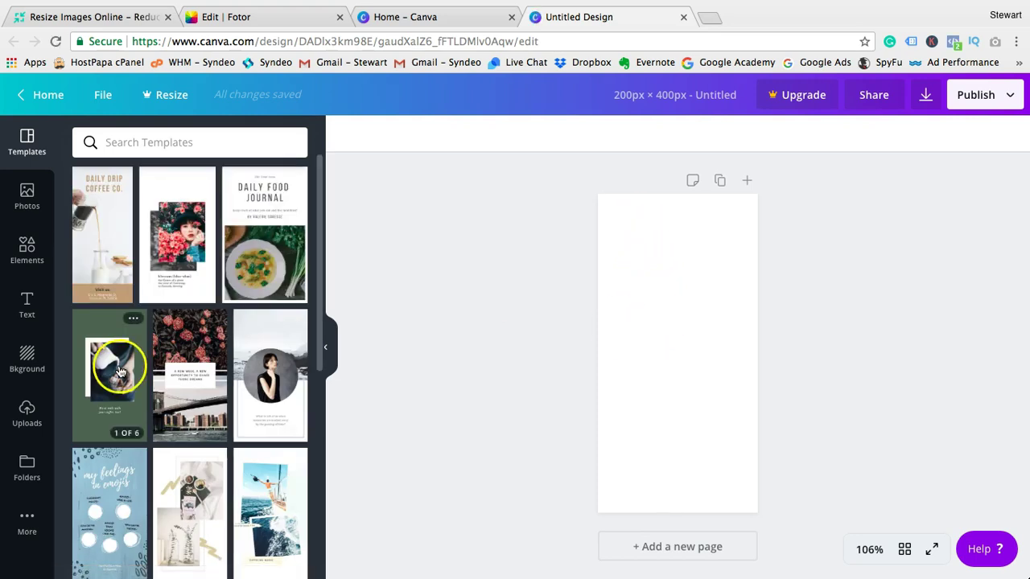
- Show the uploaded images available for the blank design
{"action": "left_click", "coordinate": [40, 408]}
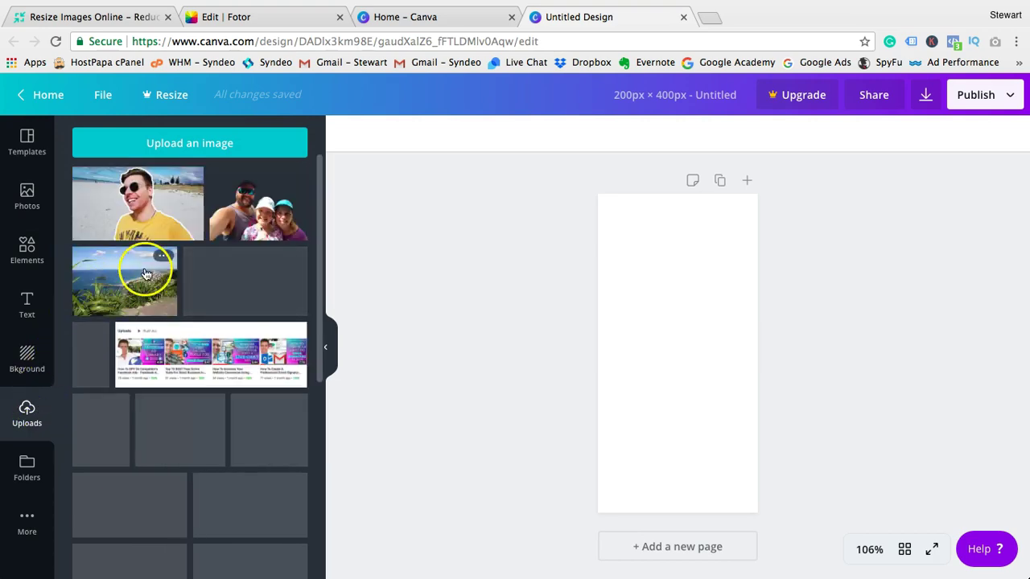